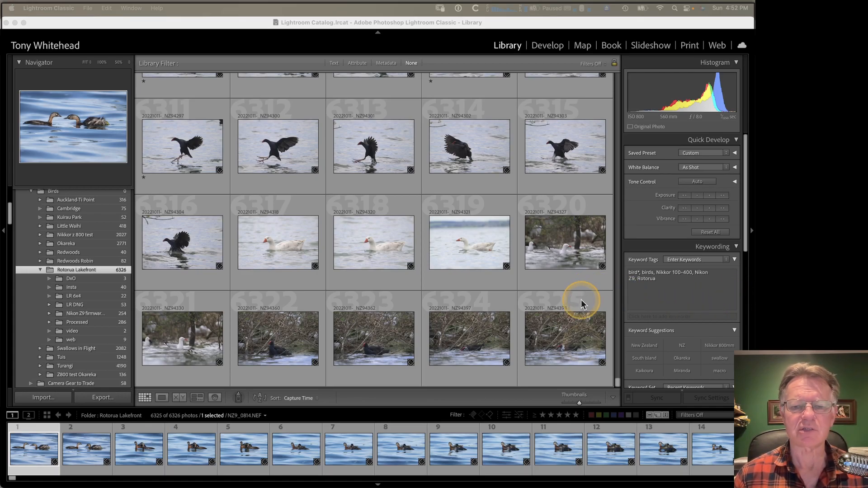
Step: Create a folder named "LR video" inside Birds that includes the selected Rotorua Lakefront photos from NZ94251 through NZ94398
click(569, 341)
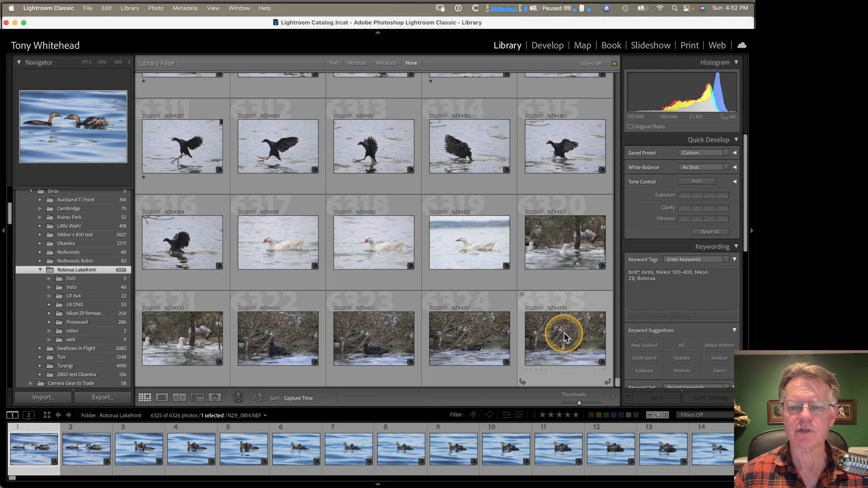
click(567, 336)
scroll(562, 332, up, 10)
scroll(523, 274, up, 10)
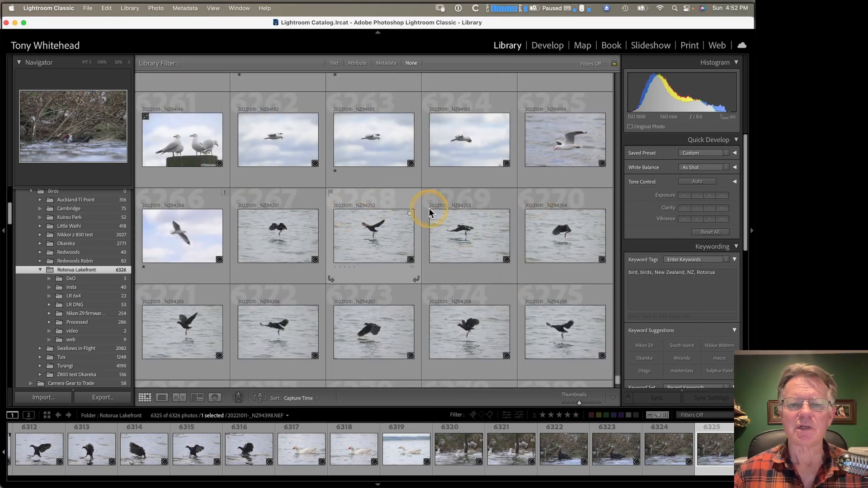
shift+click(253, 240)
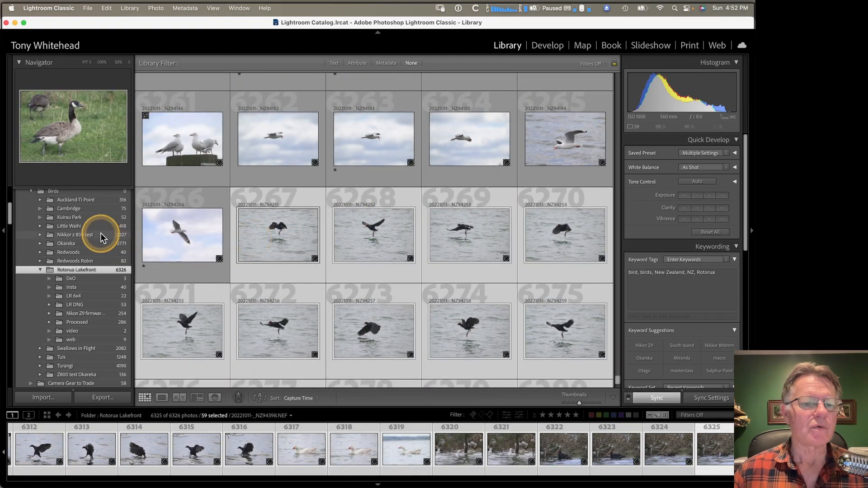
scroll(73, 229, up, 2)
right_click(57, 211)
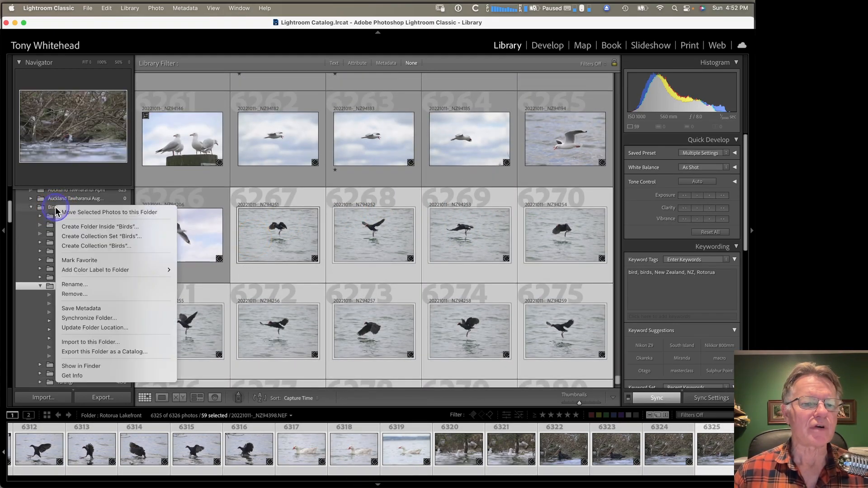
click(100, 226)
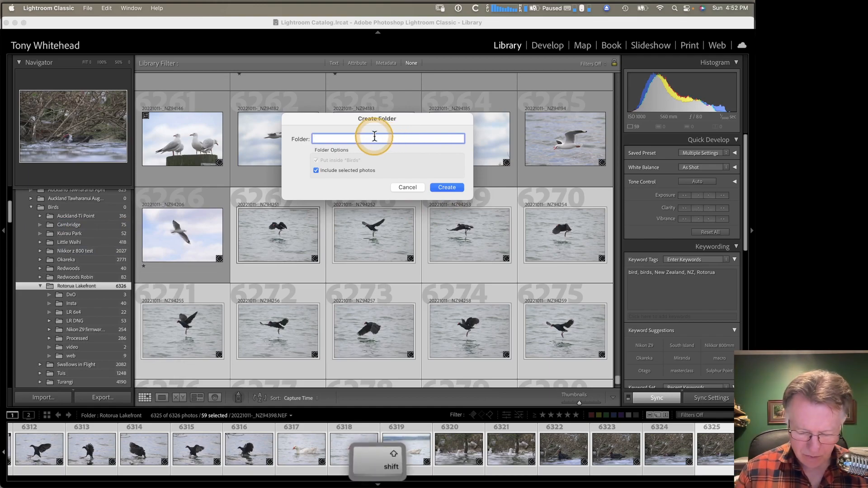
text(LR video)
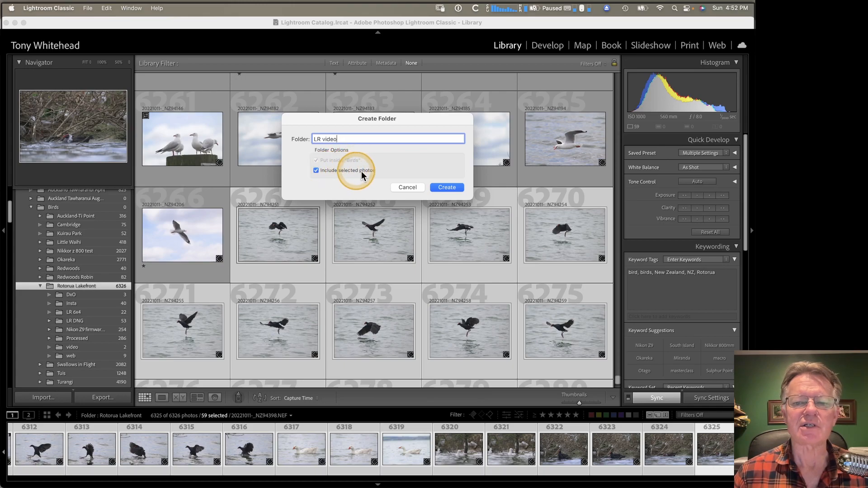
click(445, 187)
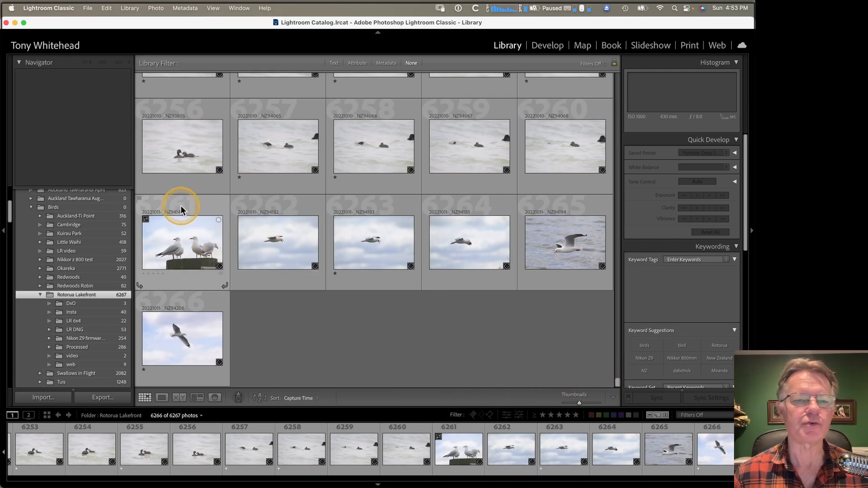
Step: Move the last six Rotorua Lakefront photos, NZ94146 through NZ94206, into the LR video folder on disk
click(179, 231)
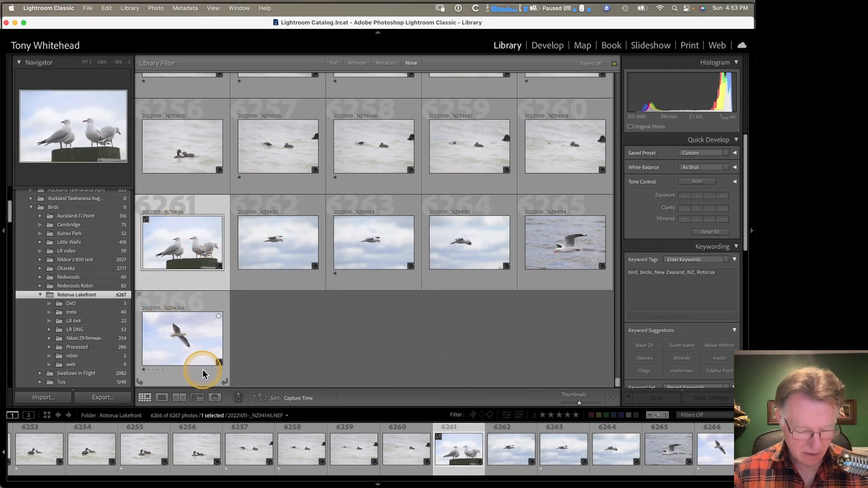
shift+click(186, 348)
click(199, 246)
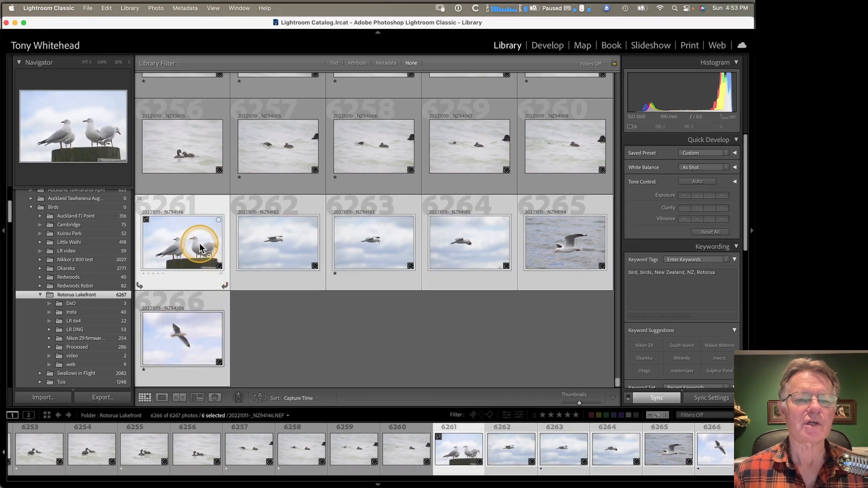
drag(199, 245, 80, 270)
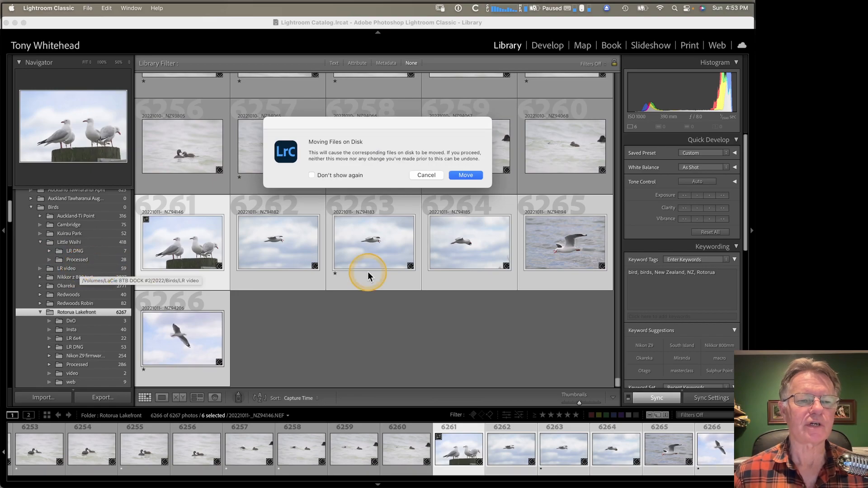
click(466, 176)
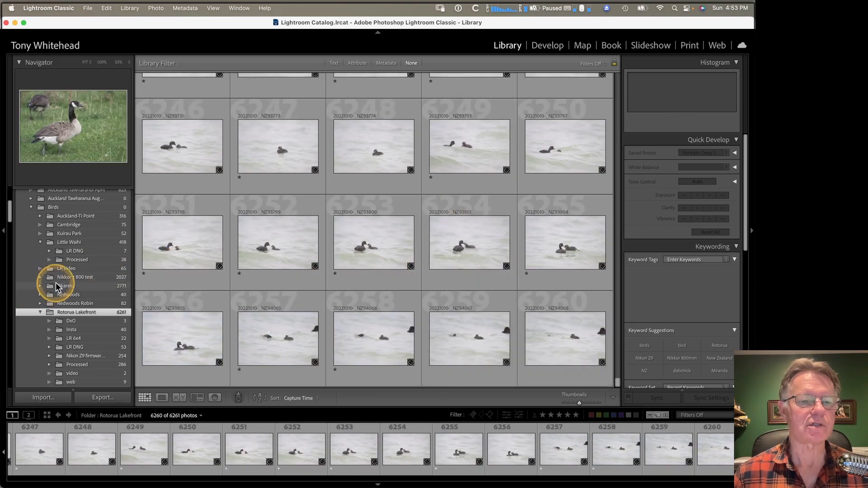
Step: Open the LR video folder and look through the photos it contains
click(64, 270)
scroll(337, 267, down, 5)
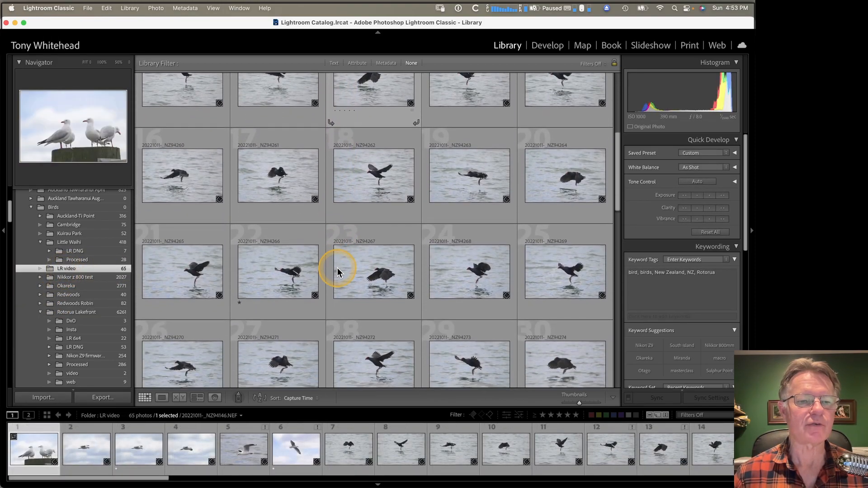
scroll(337, 270, up, 5)
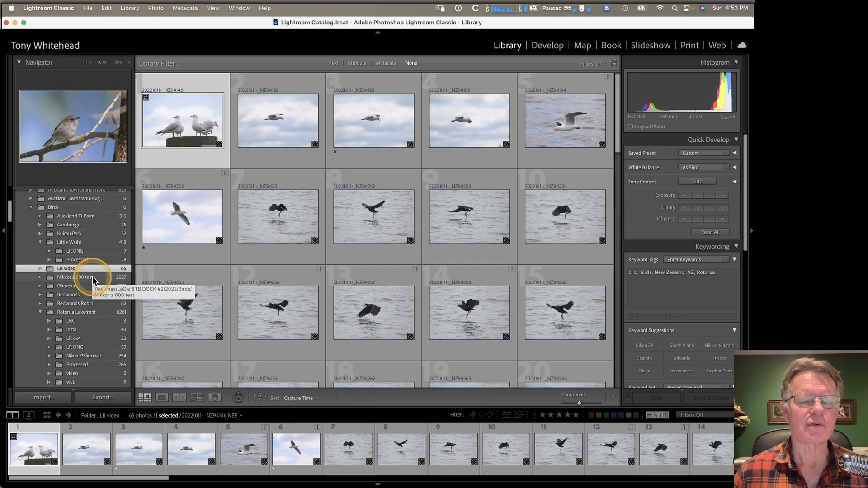
Step: Append "Lakefront" to the name of the first subfolder on the Sams2TB-SSD drive
scroll(90, 287, down, 15)
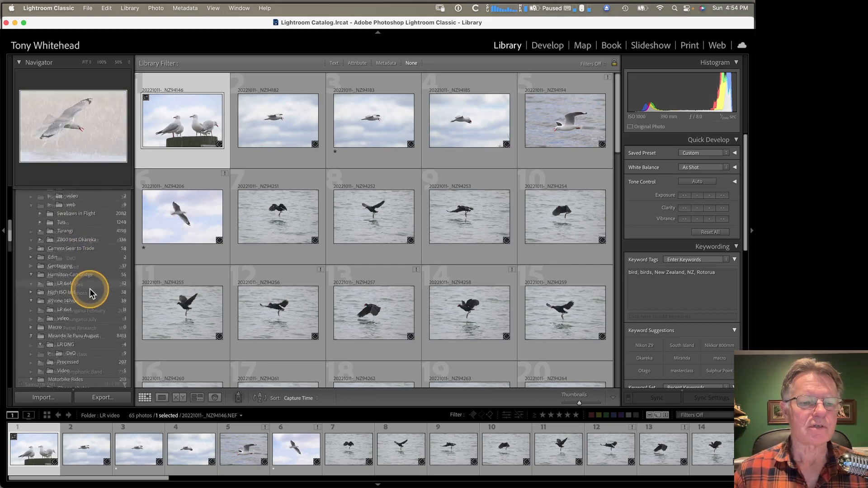
scroll(91, 292, down, 10)
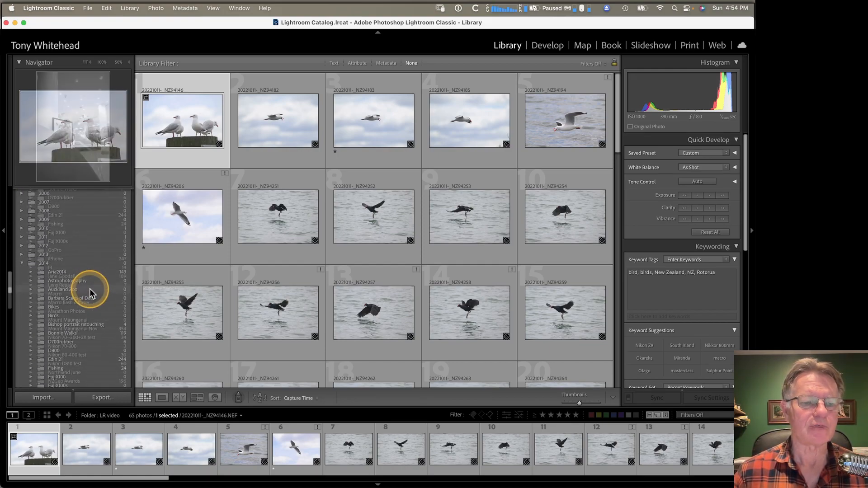
scroll(89, 293, down, 15)
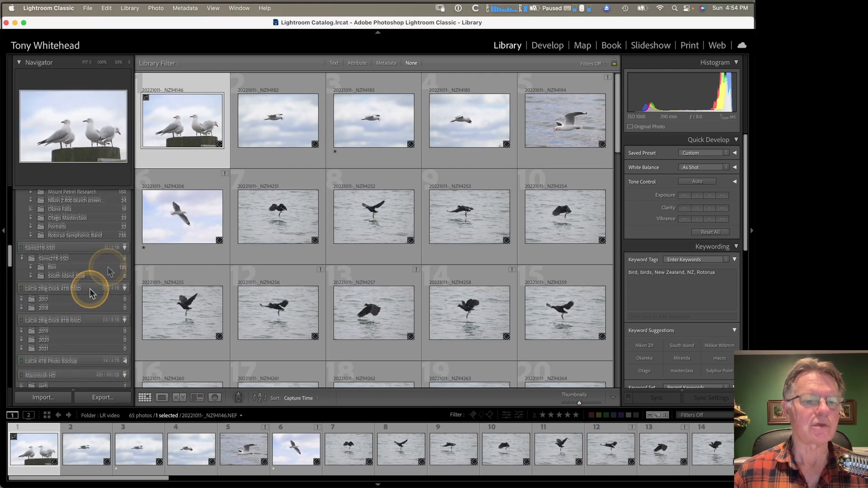
click(51, 257)
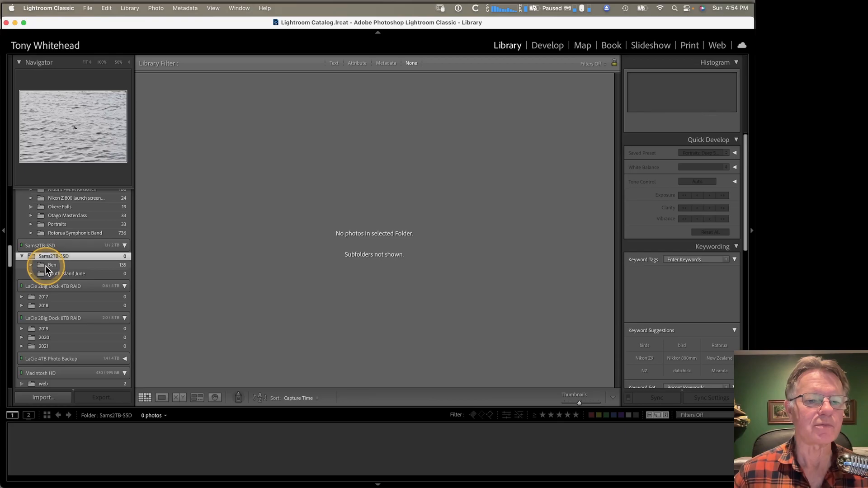
click(46, 266)
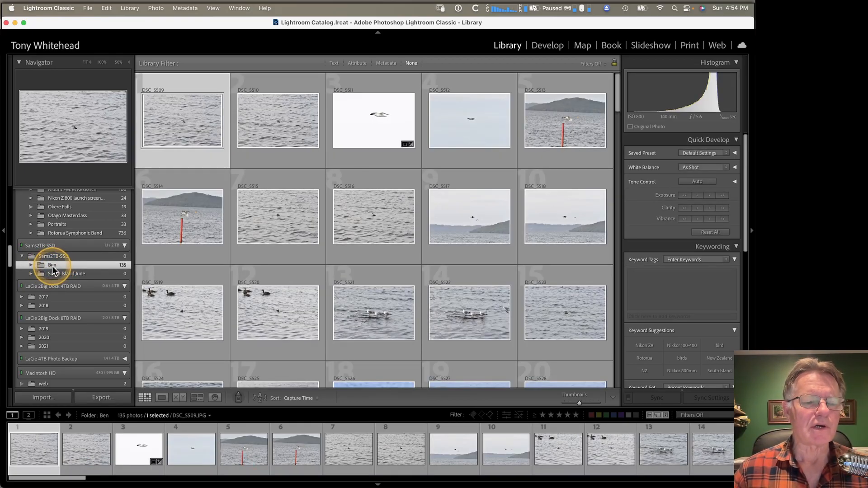
right_click(52, 269)
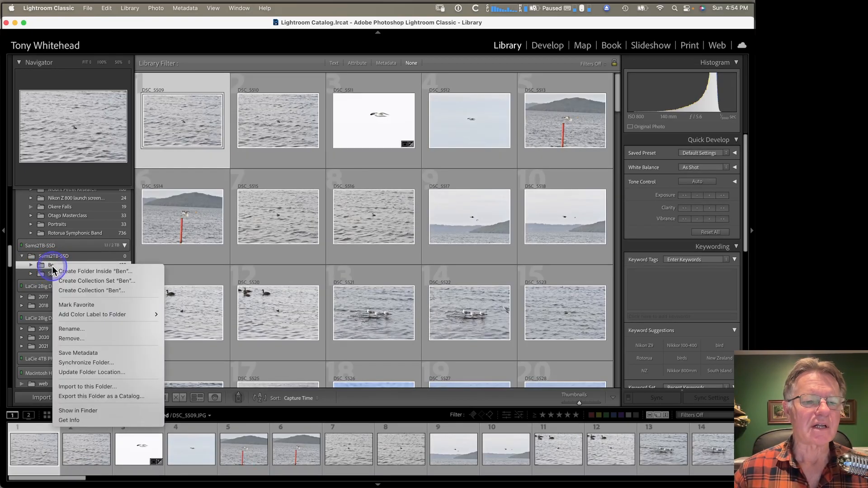
click(78, 329)
click(339, 146)
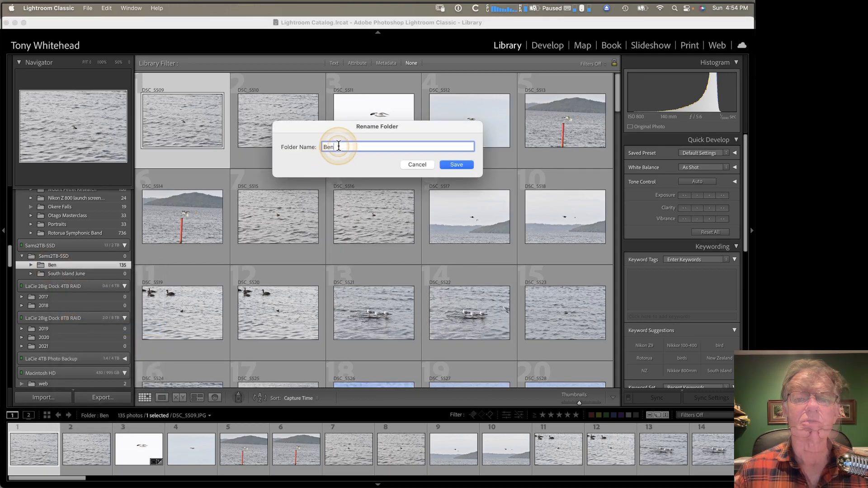
text(Lakefront)
click(456, 165)
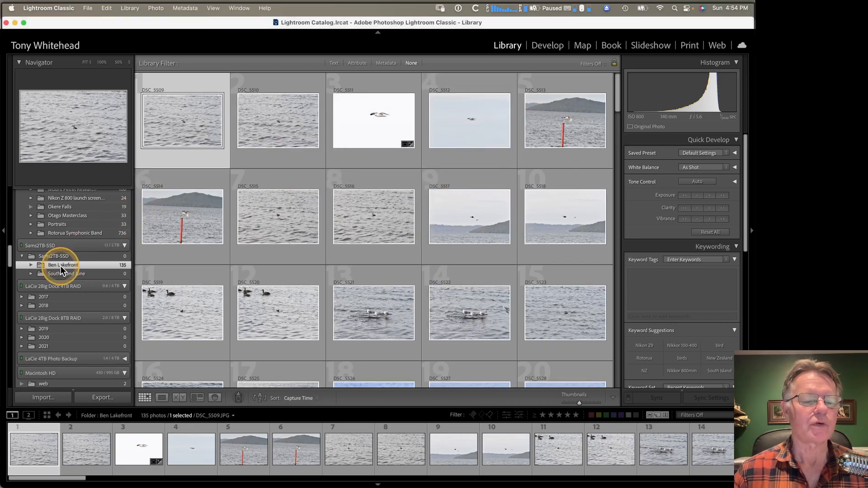
Step: Move the renamed Lakefront folder from Sams2TB-SSD into the 2022 Birds folder on LaCie 8TB DOCK #2
drag(60, 266, 62, 236)
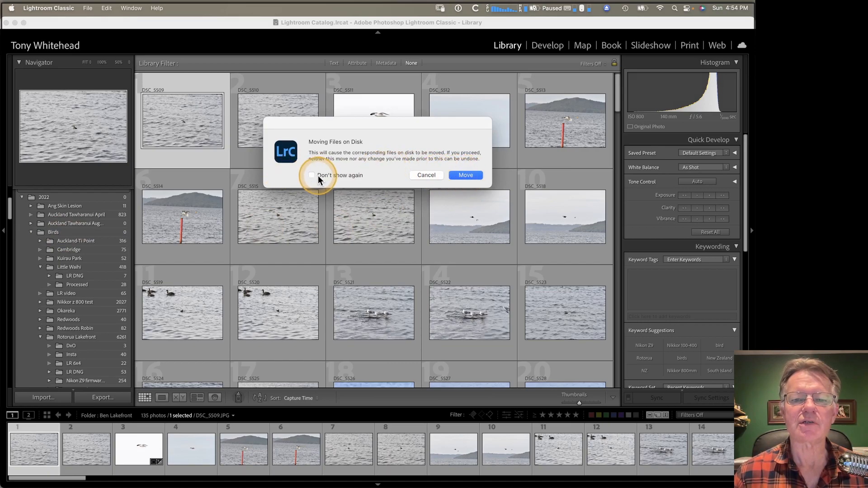
click(458, 175)
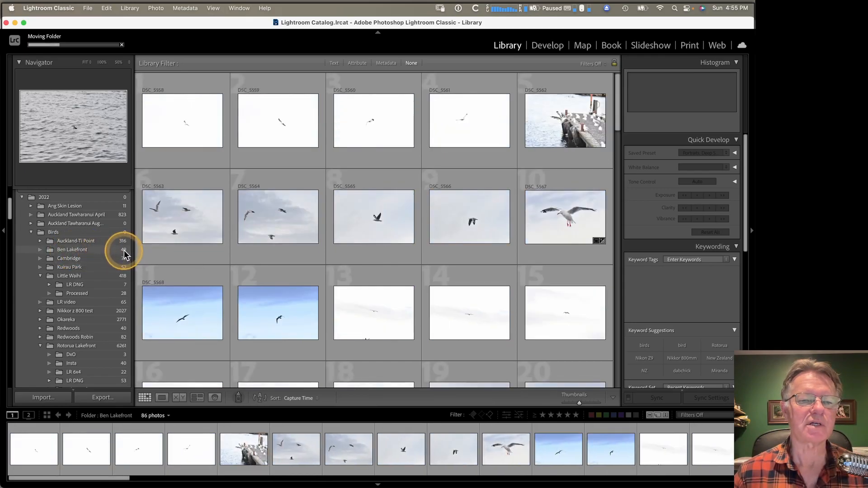
scroll(109, 257, up, 8)
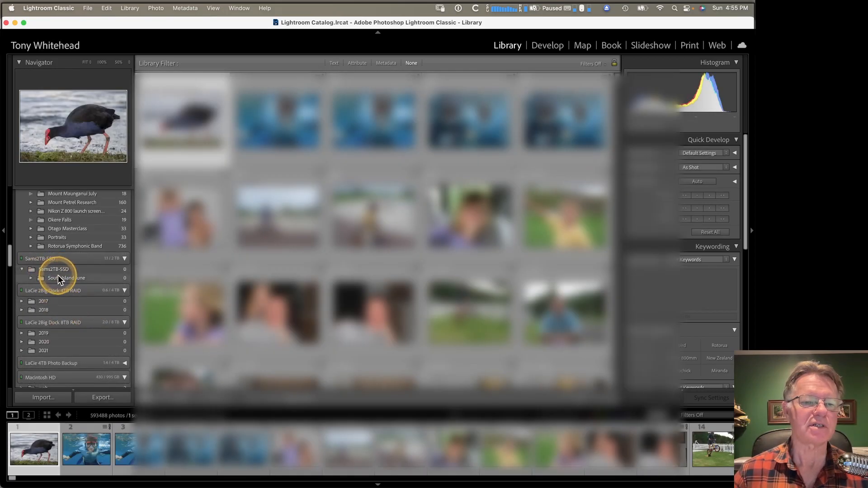
Step: Move the renamed Lakefront folder out of the 2022 Birds folder and back to the Sams2TB-SSD drive
scroll(61, 276, up, 10)
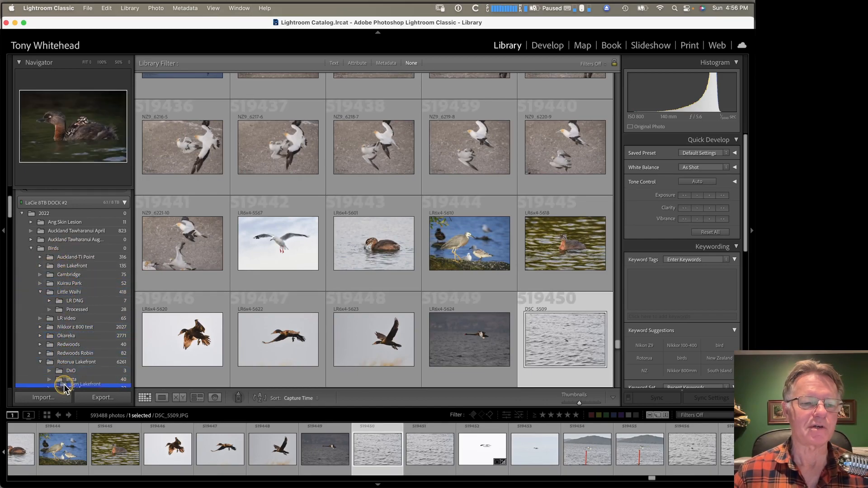
scroll(64, 388, down, 4)
drag(64, 388, 50, 258)
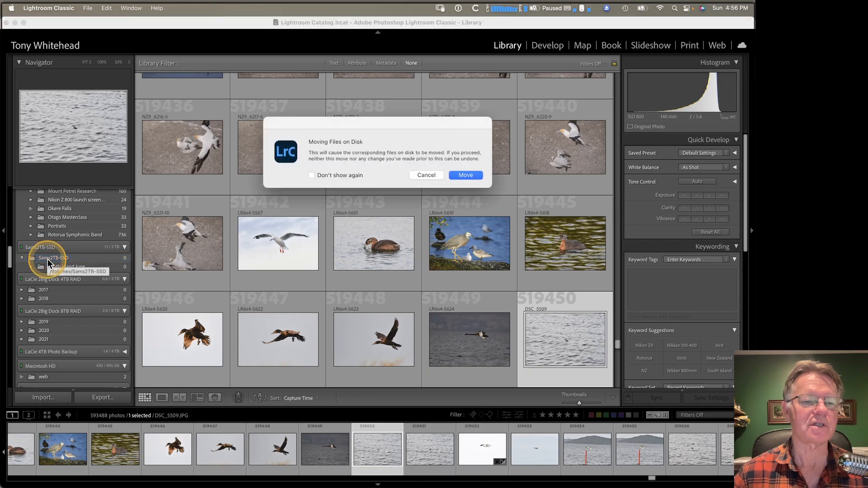
click(468, 175)
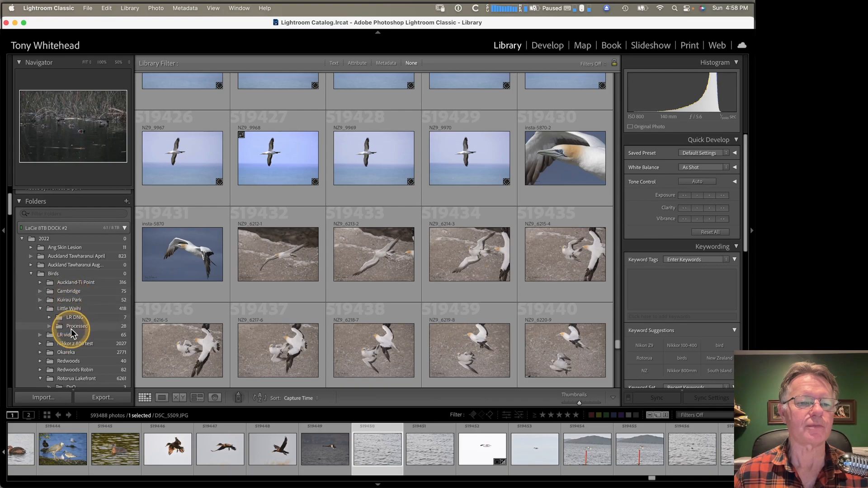
scroll(73, 333, down, 5)
scroll(72, 332, down, 15)
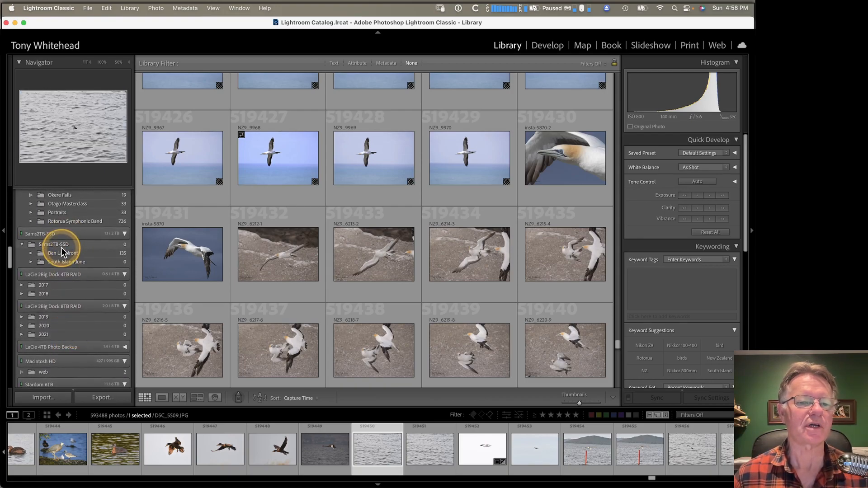
Step: Switch to Finder and copy the renamed Lakefront folder on the Sams2TB-SSD drive
mouse_move(79, 482)
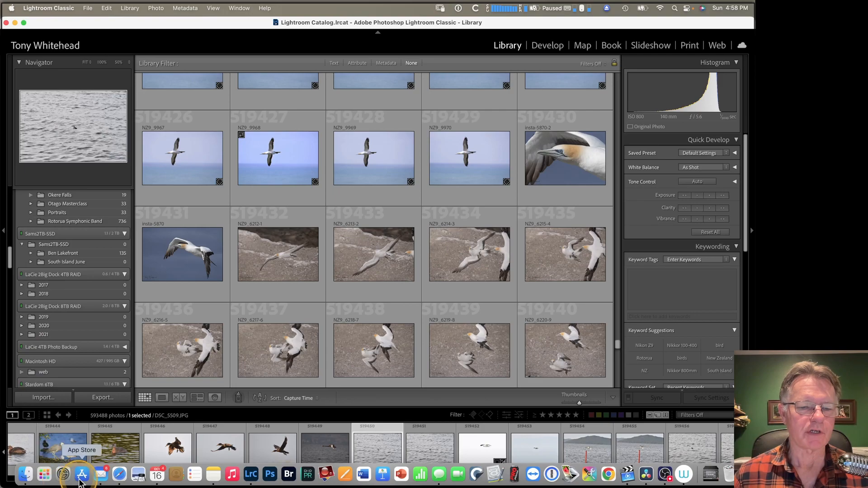
click(25, 475)
click(241, 130)
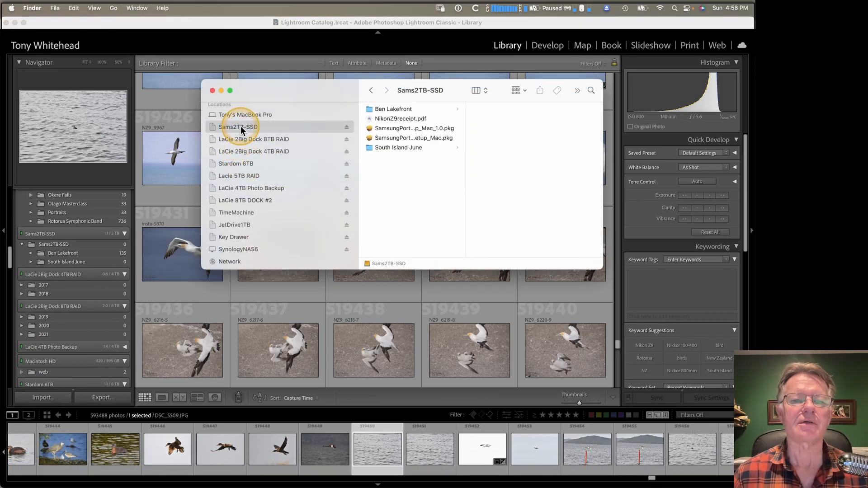
right_click(396, 112)
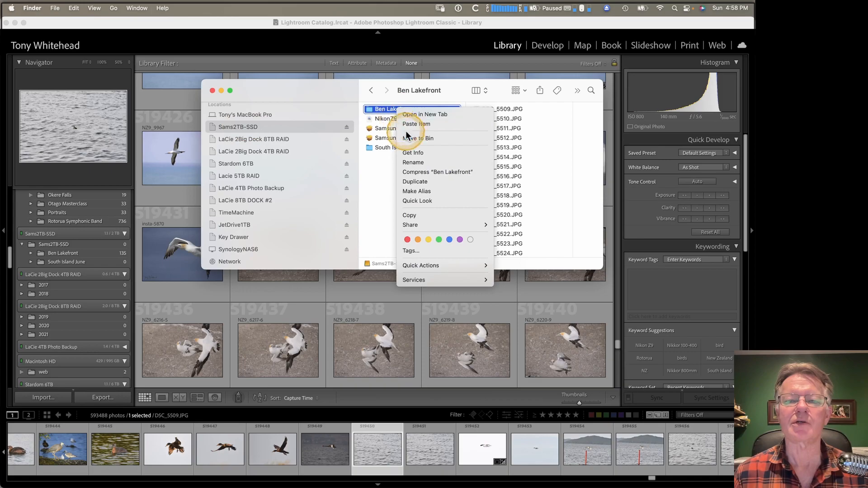
click(413, 215)
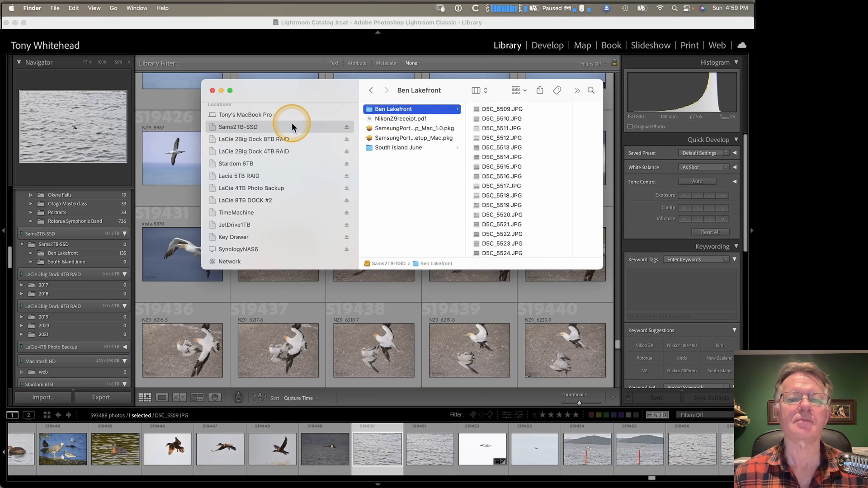
Step: Paste the copied folder into the Birds folder inside 2022 on LaCie 8TB DOCK #2
scroll(276, 143, down, 2)
click(260, 163)
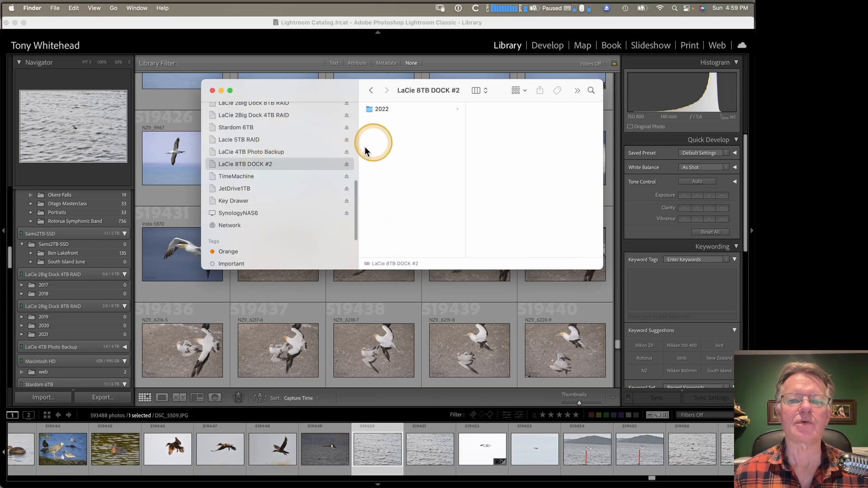
click(380, 109)
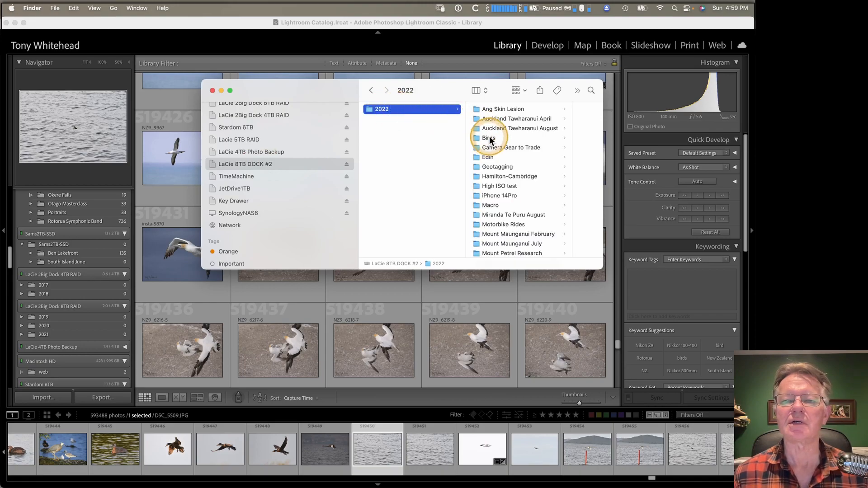
click(487, 136)
right_click(446, 137)
click(469, 151)
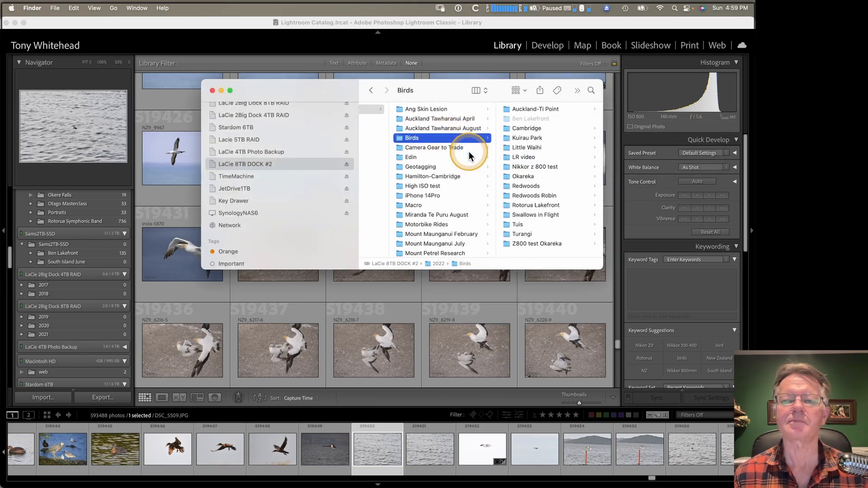
Step: Move the original renamed Lakefront folder on the Sams2TB-SSD drive to the Bin and minimize the Finder window
scroll(254, 117, up, 3)
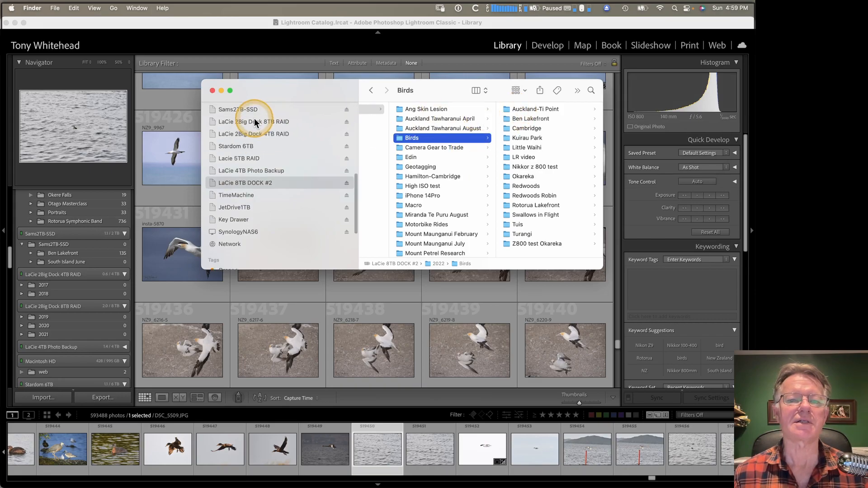
click(233, 127)
click(389, 111)
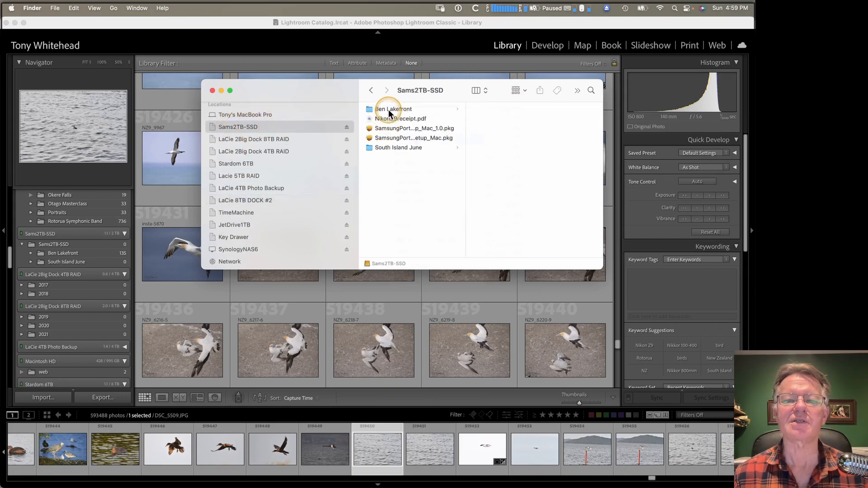
right_click(390, 111)
click(414, 138)
click(220, 90)
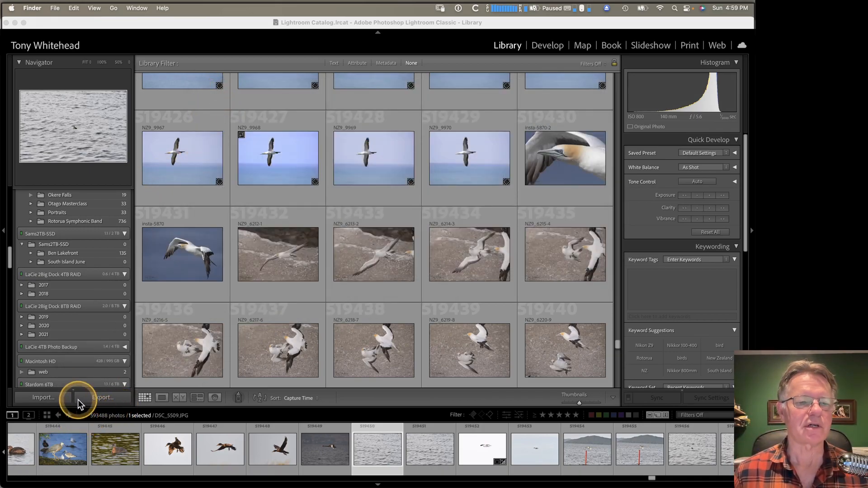
Step: Switch to Lightroom Classic, select the renamed Lakefront folder under Sams2TB-SSD and check its photos for missing-file markers
scroll(75, 369, down, 5)
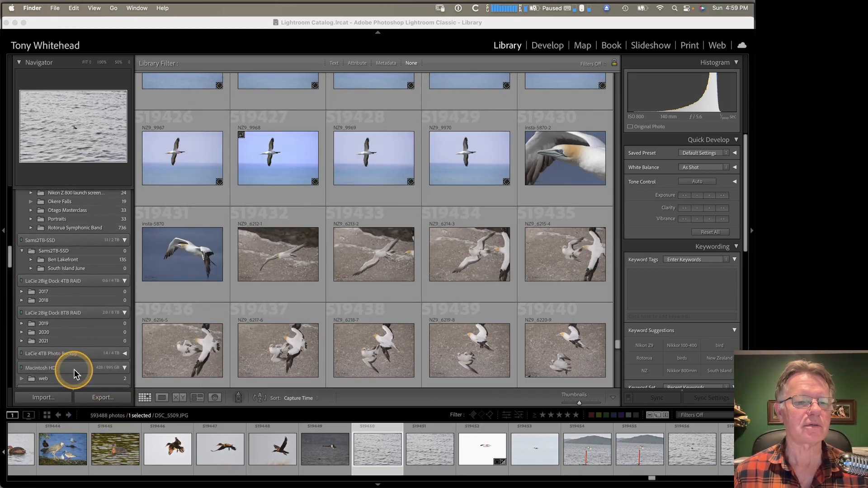
scroll(74, 369, down, 15)
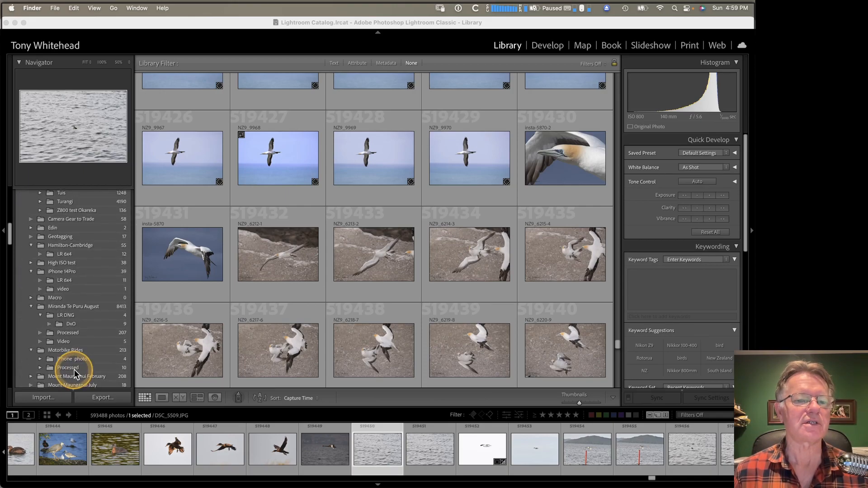
scroll(74, 370, down, 10)
click(52, 301)
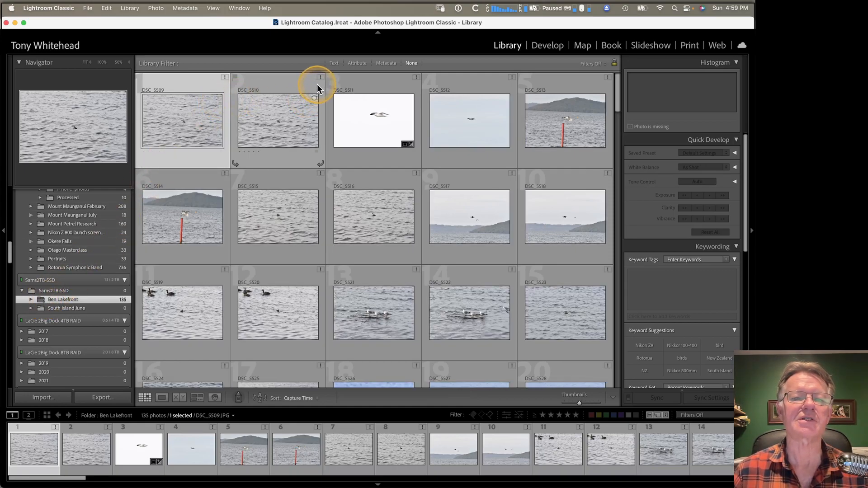
mouse_move(224, 80)
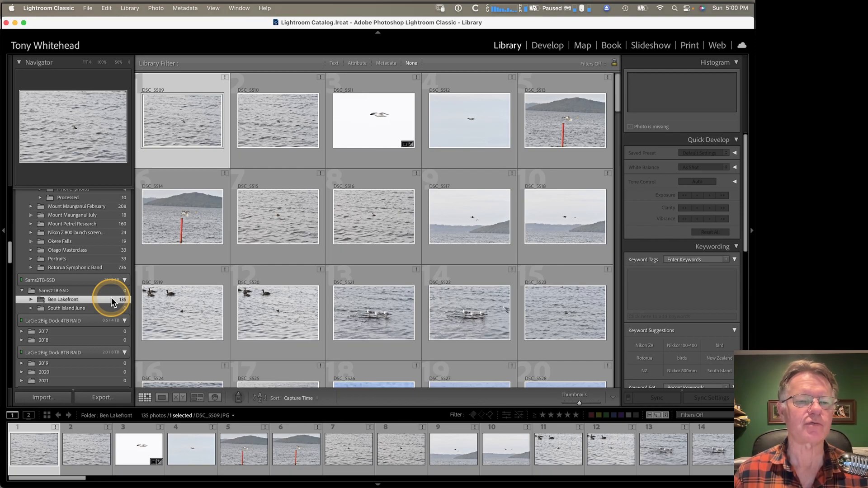
Step: Open Synchronize Folder for the Birds folder inside 2022 on LaCie 8TB DOCK #2 and cancel without synchronizing
scroll(111, 297, up, 1)
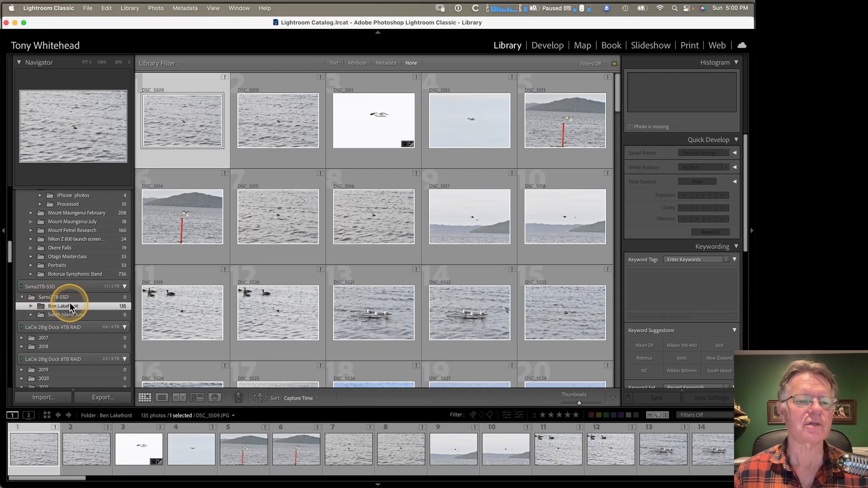
scroll(78, 246, up, 10)
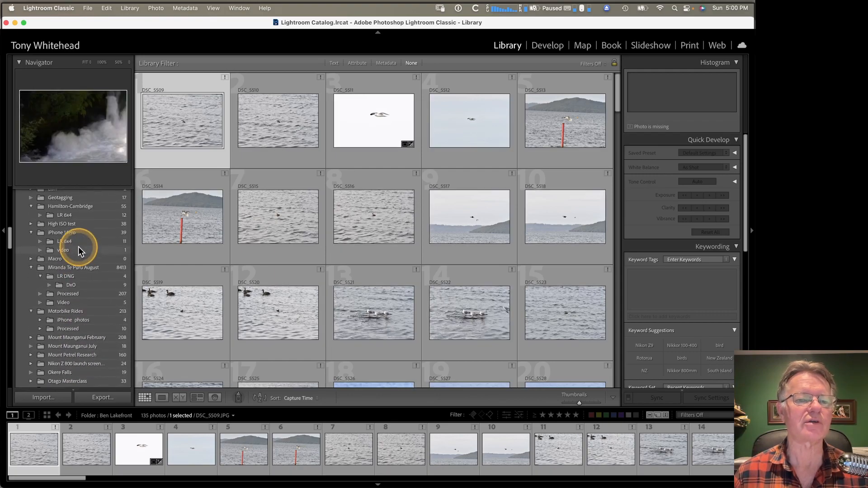
scroll(79, 246, up, 10)
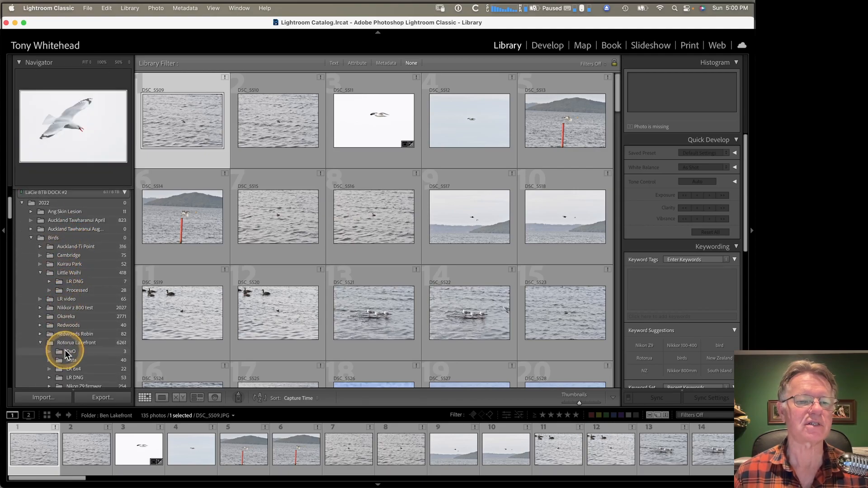
right_click(52, 239)
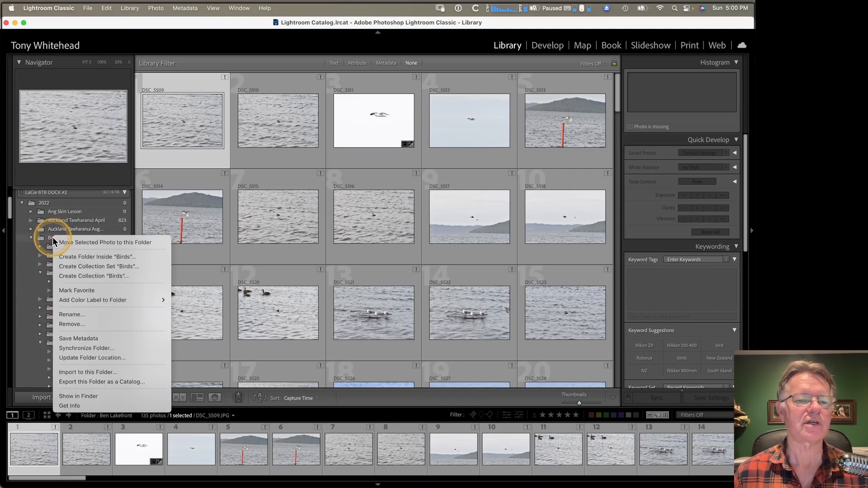
click(86, 348)
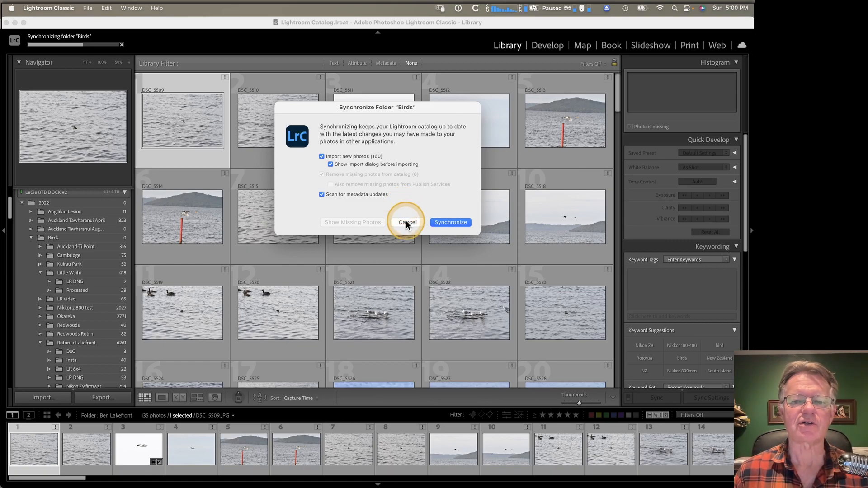
click(405, 220)
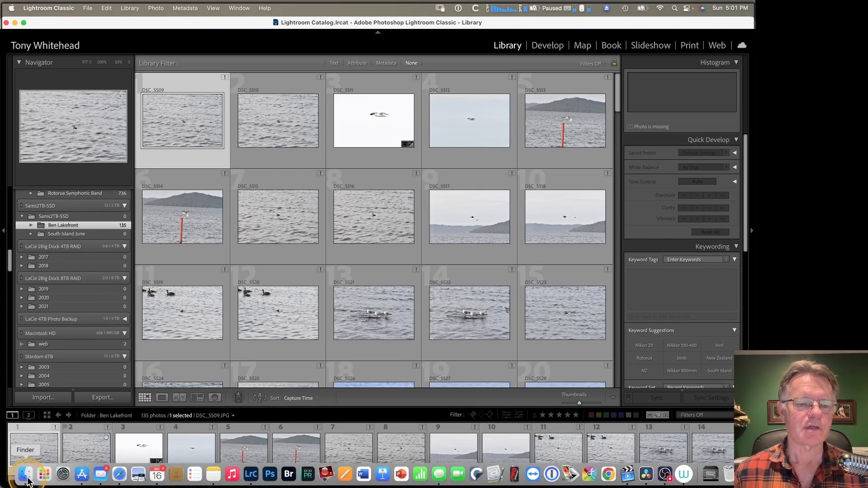
Step: Switch to Finder and copy the renamed Lakefront folder from the 2022 Birds folder on LaCie 8TB DOCK #2 back to the Sams2TB-SSD drive
click(25, 474)
click(390, 109)
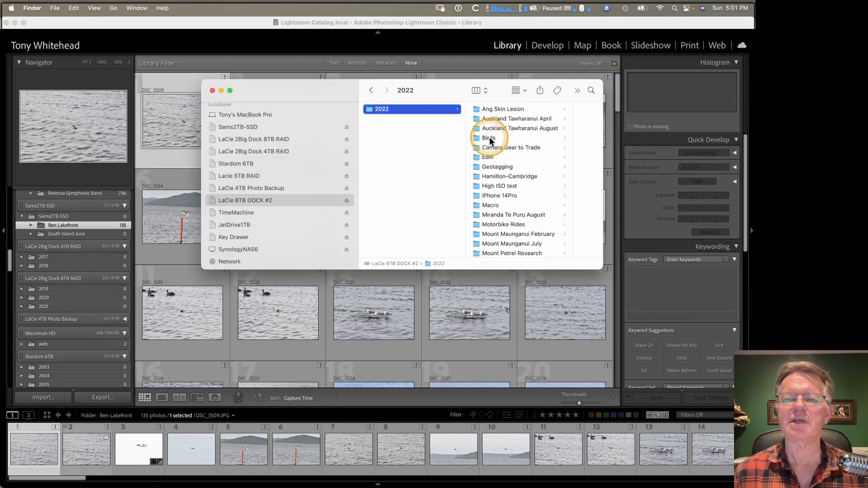
click(487, 138)
click(524, 120)
right_click(427, 118)
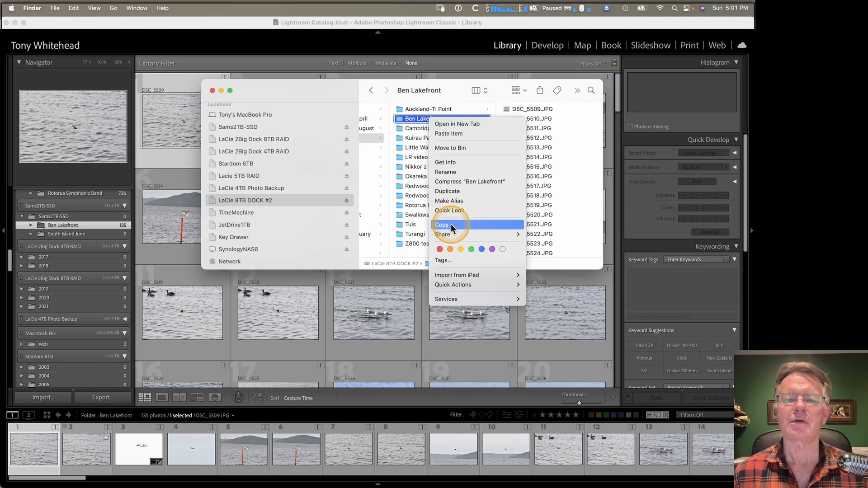
click(451, 224)
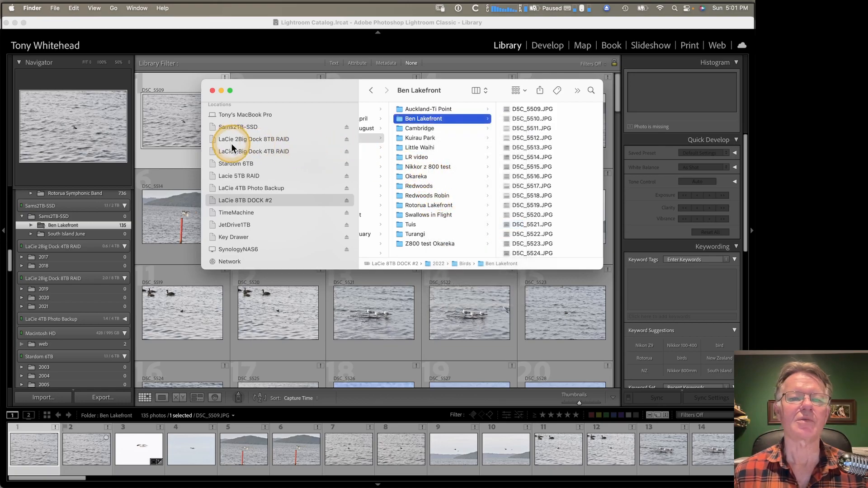
click(236, 127)
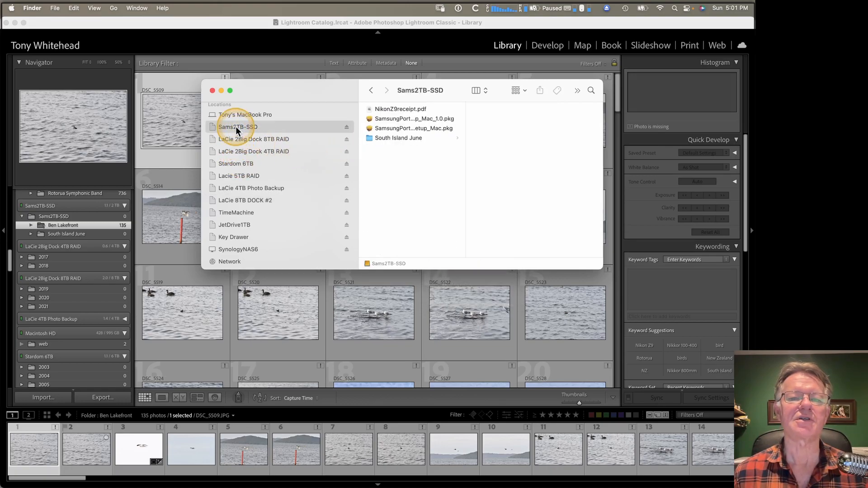
key(super+v)
Step: Move the Lakefront copy in the 2022 Birds folder on LaCie 8TB DOCK #2 to the Bin and minimize the Finder window
click(230, 200)
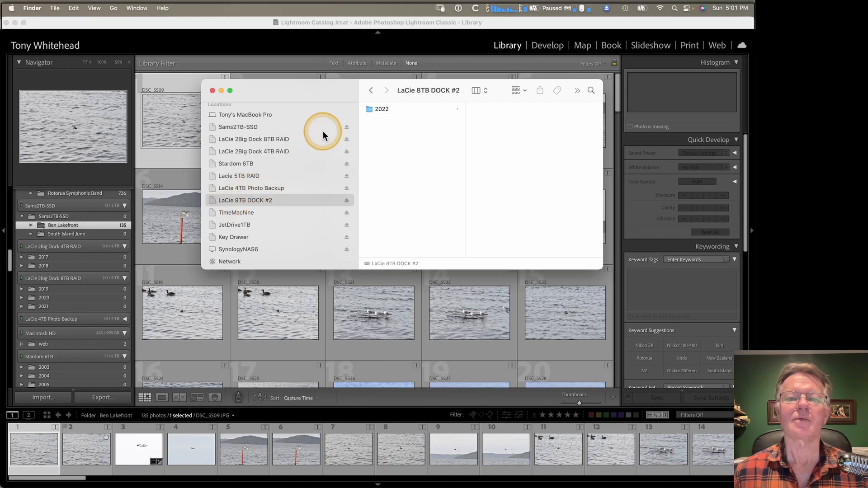
click(385, 109)
click(488, 140)
click(518, 120)
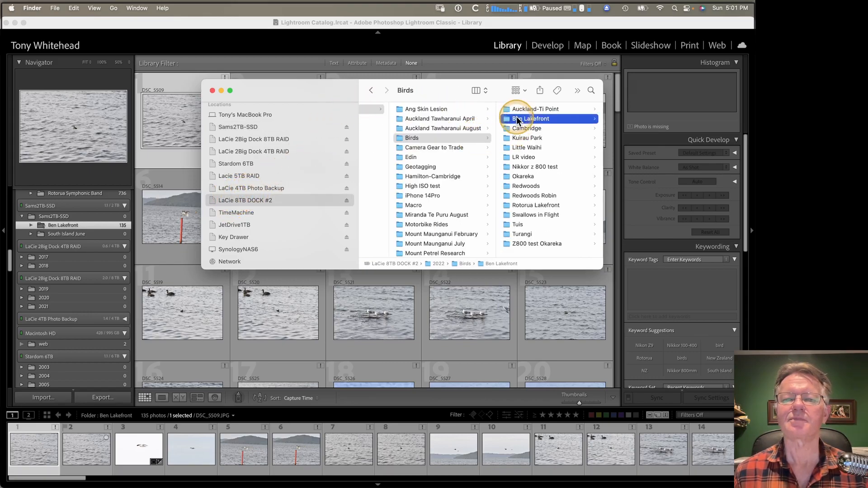
right_click(434, 119)
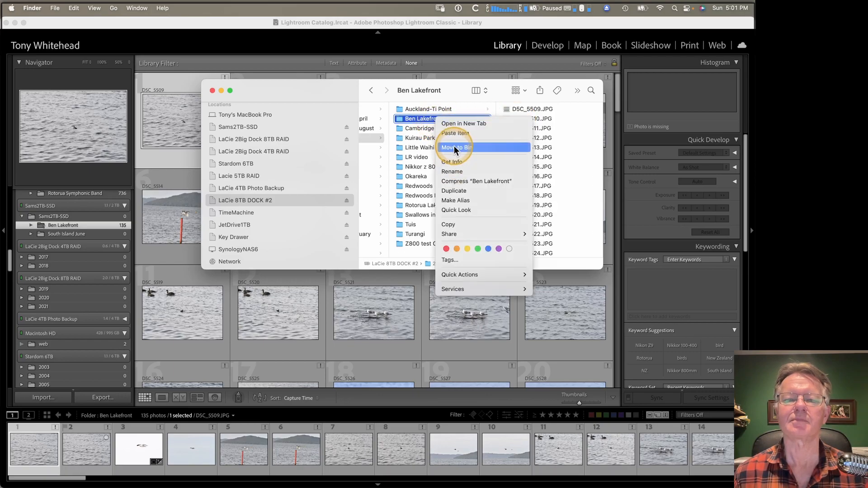
click(453, 147)
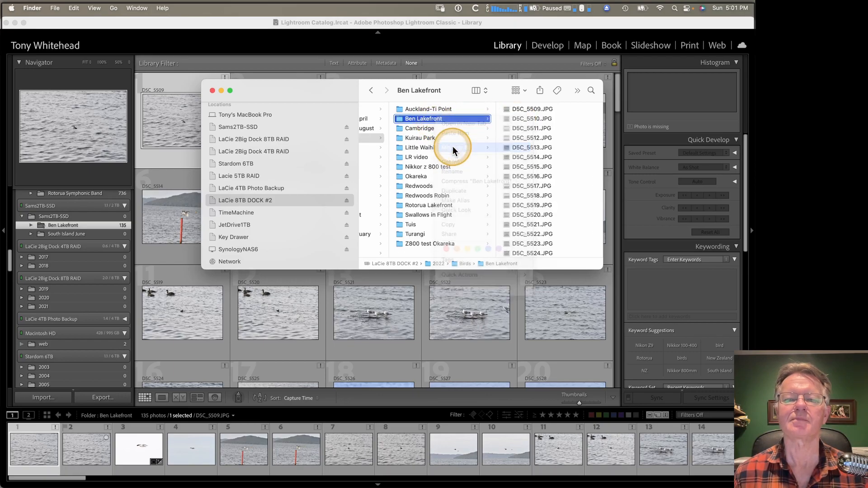
click(221, 91)
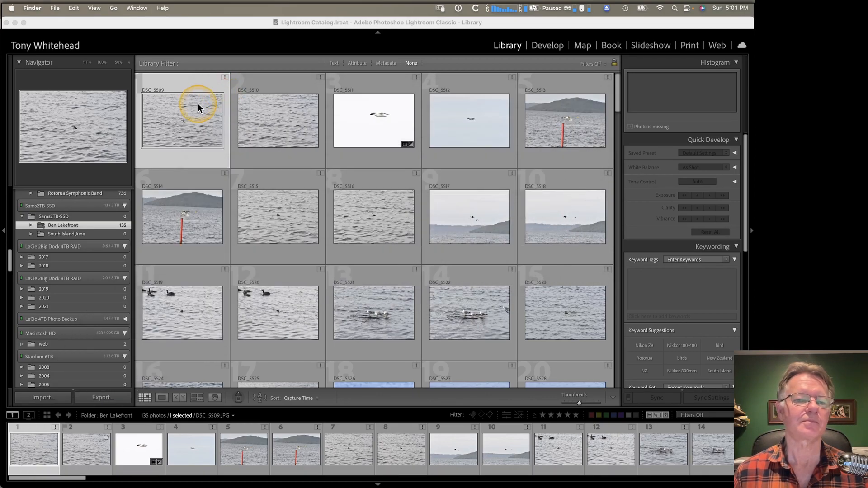
Step: Return to Lightroom Classic, show the renamed Lakefront folder on Sams2TB-SSD and look through the 2022 folders in the folder list
click(57, 224)
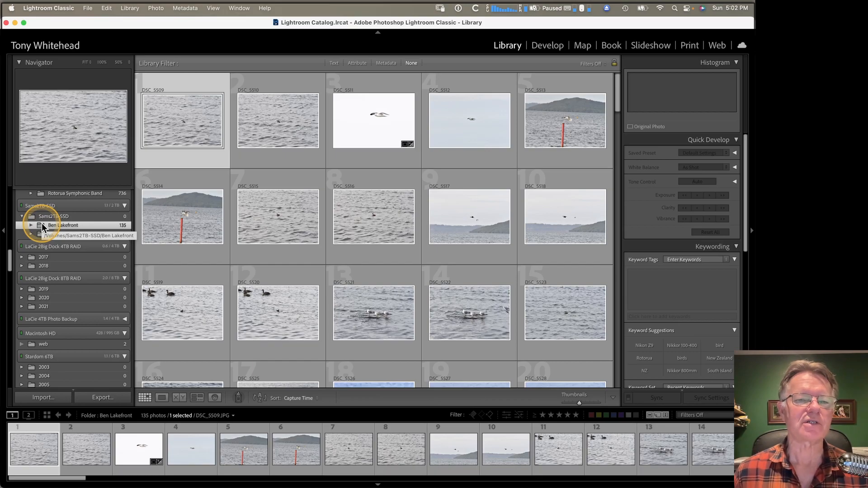
scroll(42, 223, up, 5)
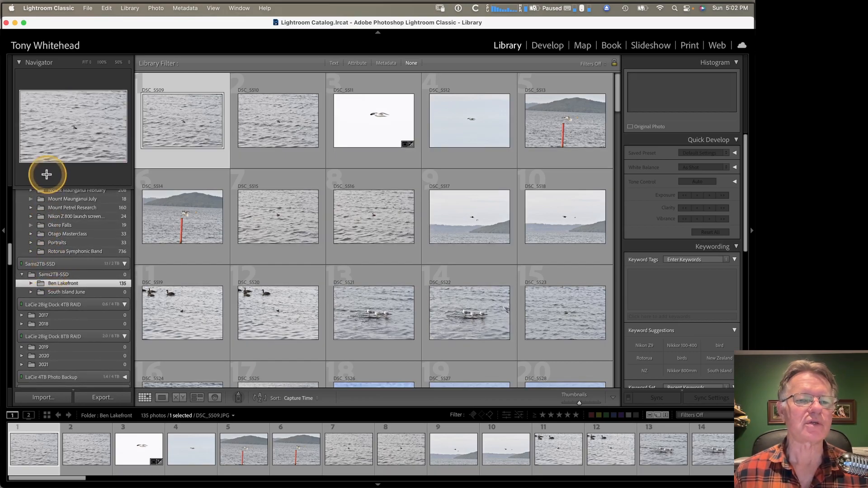
scroll(65, 237, up, 8)
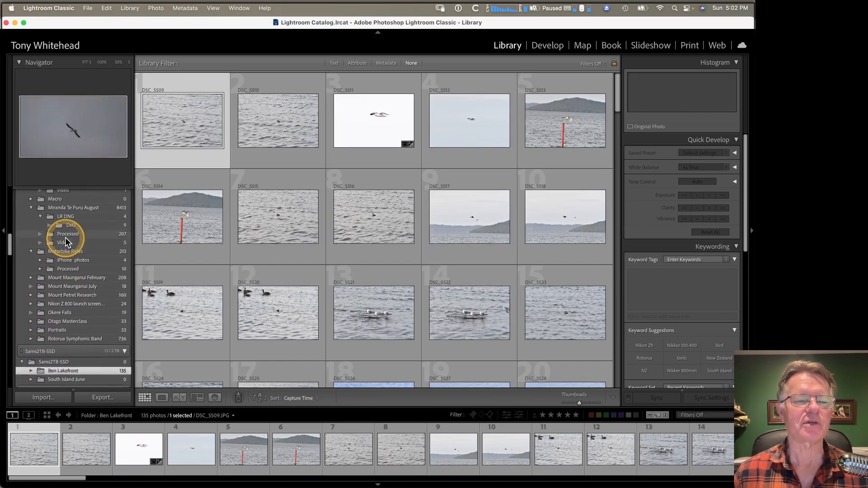